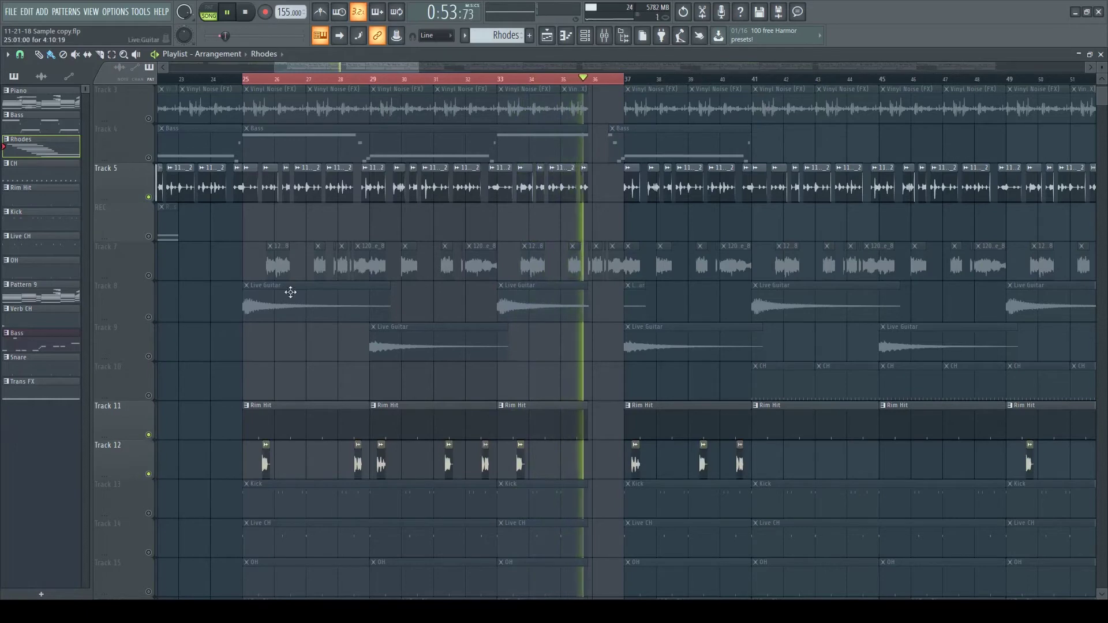
Step: Unmute the Kick, Live CH, OH and Verb CH tracks (13, 14, 15 and 17) while the looped section plays
{"action": "scroll", "coordinate": [236, 241], "scroll_direction": "up", "scroll_amount": 4}
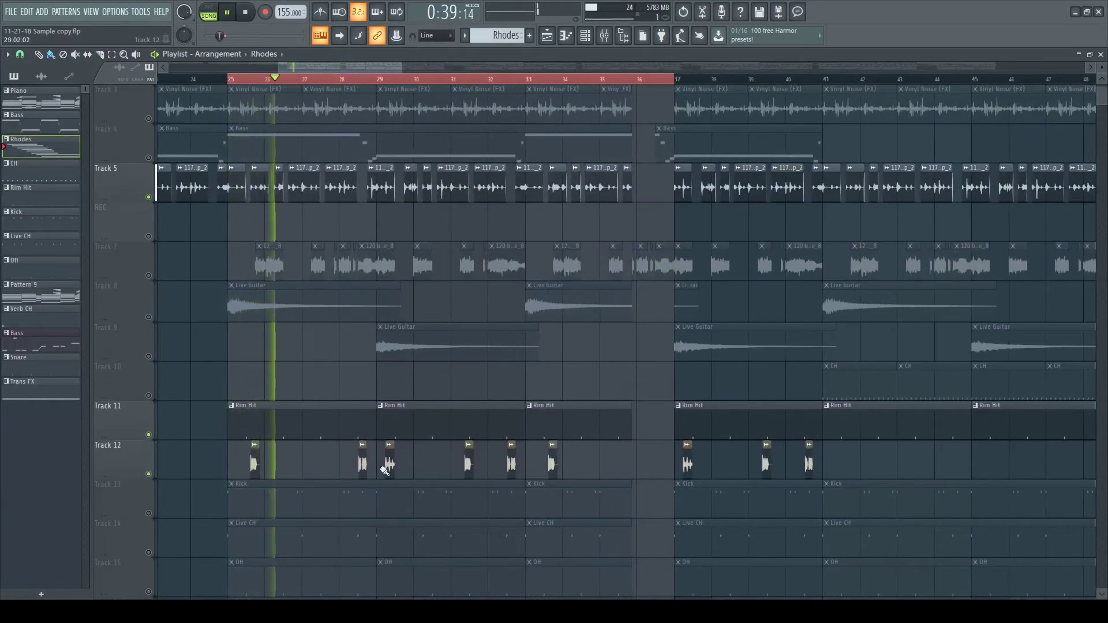
{"action": "scroll", "coordinate": [381, 470], "scroll_direction": "down", "scroll_amount": 2}
{"action": "left_click", "coordinate": [149, 435]}
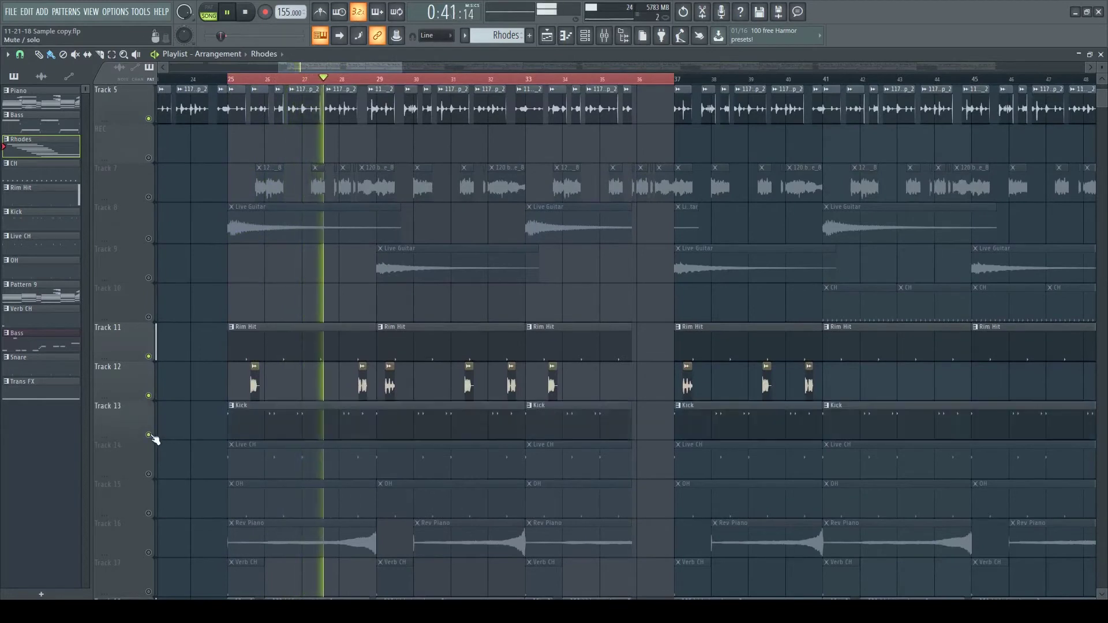
{"action": "left_click", "coordinate": [149, 474]}
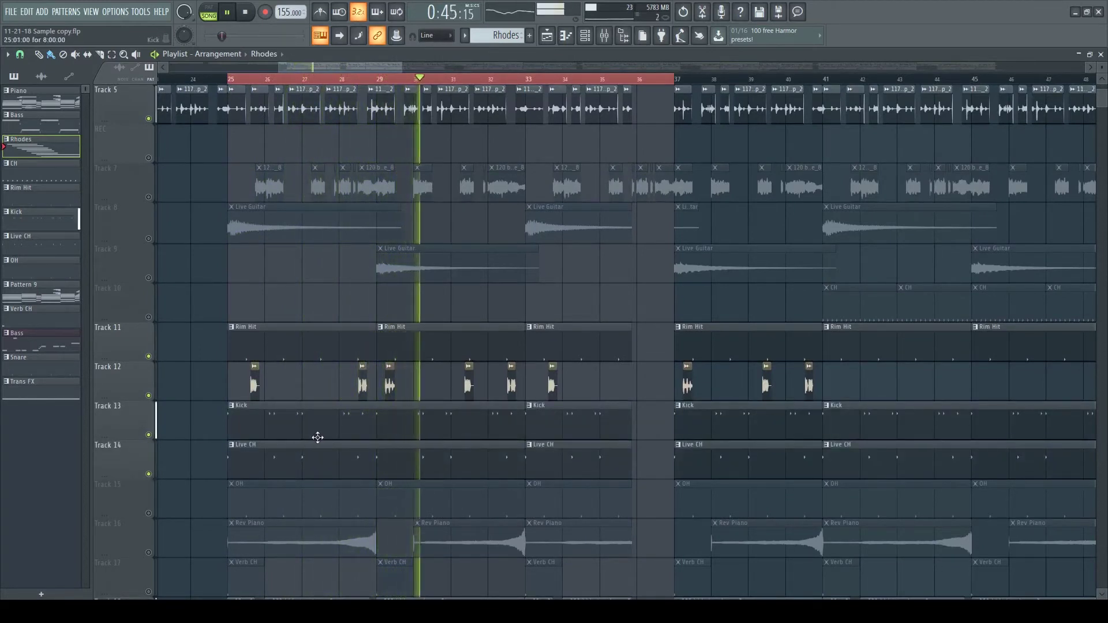
{"action": "scroll", "coordinate": [301, 447], "scroll_direction": "down", "scroll_amount": 1}
{"action": "left_click", "coordinate": [149, 475]}
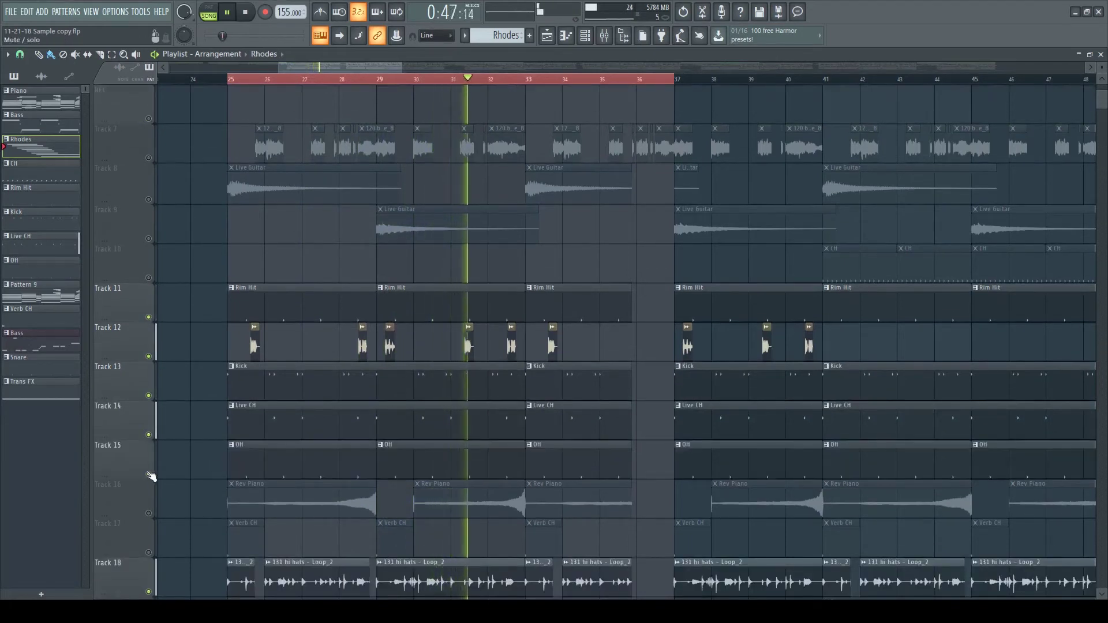
{"action": "scroll", "coordinate": [152, 475], "scroll_direction": "down", "scroll_amount": 2}
{"action": "left_click", "coordinate": [149, 475]}
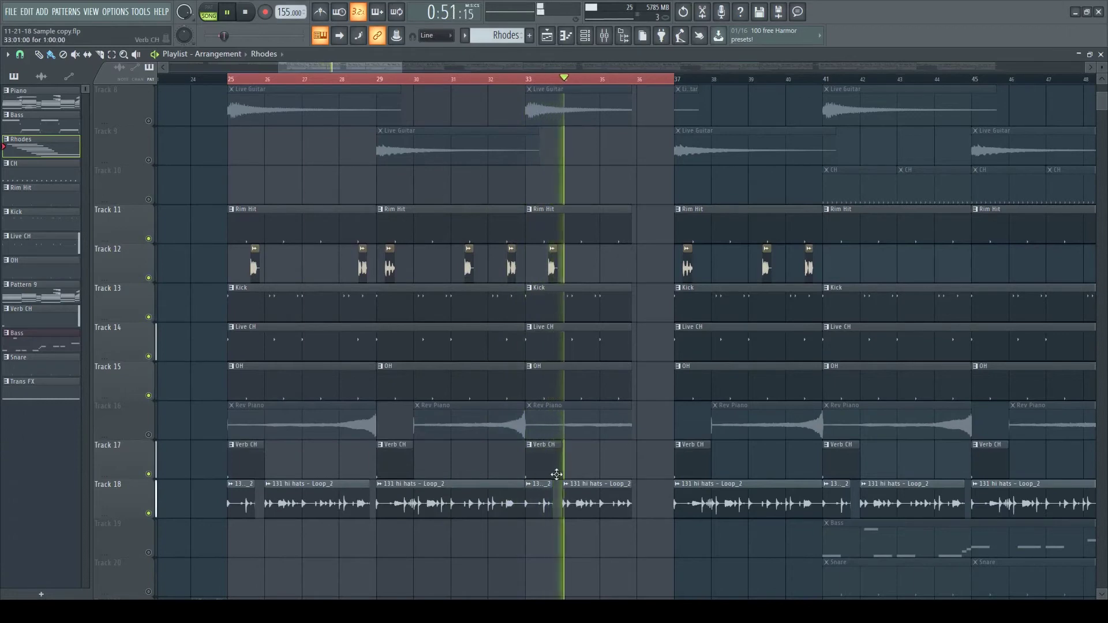
Step: Look over the active percussion and hi-hat tracks in the looped section starting at bar 25
{"action": "scroll", "coordinate": [556, 474], "scroll_direction": "up", "scroll_amount": 7}
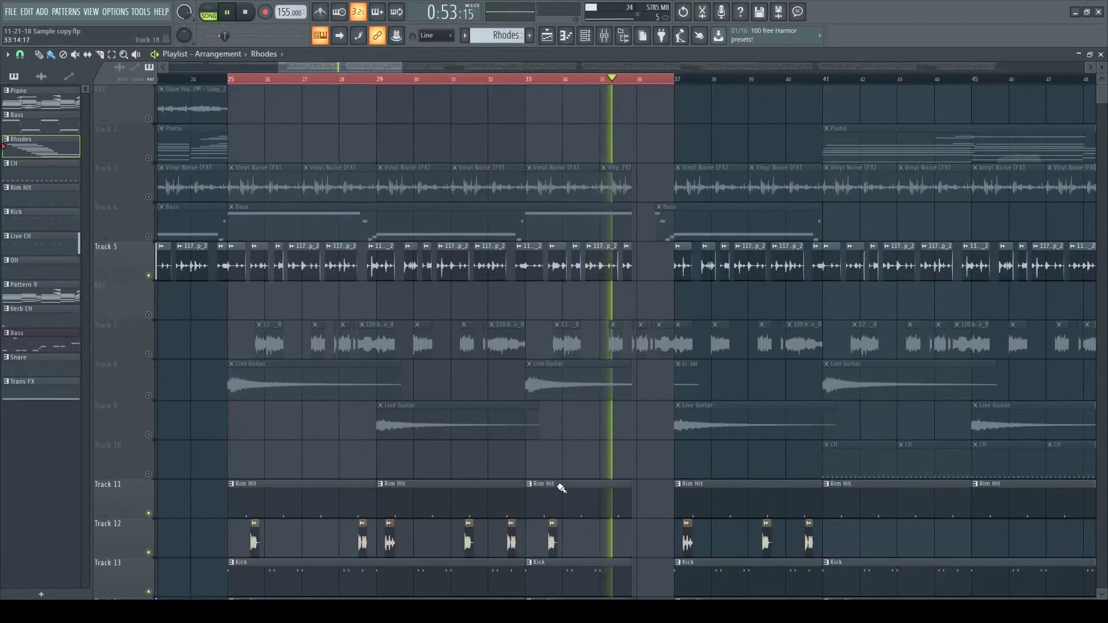
{"action": "scroll", "coordinate": [562, 488], "scroll_direction": "down", "scroll_amount": 6}
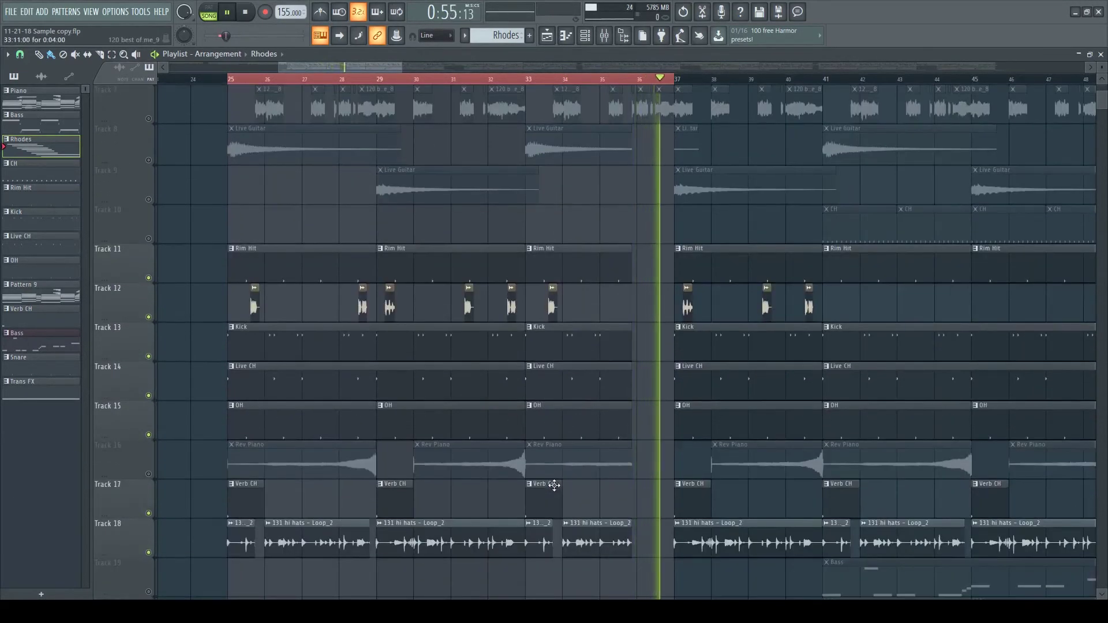
{"action": "scroll", "coordinate": [555, 485], "scroll_direction": "up", "scroll_amount": 3}
{"action": "scroll", "coordinate": [554, 484], "scroll_direction": "up", "scroll_amount": 2}
{"action": "scroll", "coordinate": [554, 486], "scroll_direction": "down", "scroll_amount": 5}
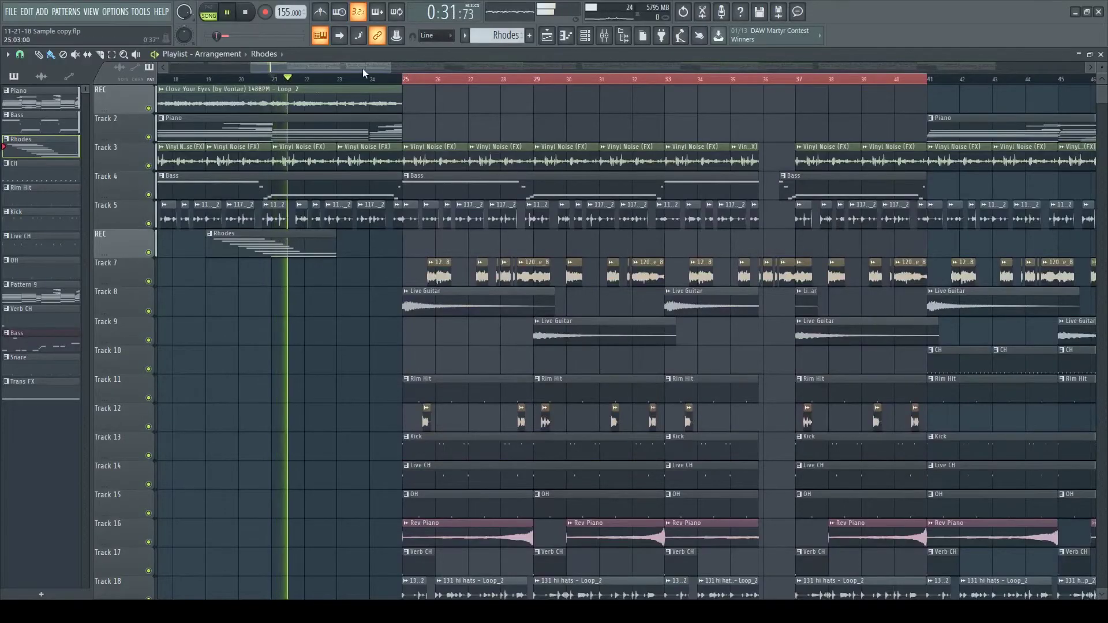
Step: Follow the playback with all tracks active and examine the arrangement of the section between bars 25 and 41
{"action": "scroll", "coordinate": [366, 68], "scroll_direction": "down", "scroll_amount": 5}
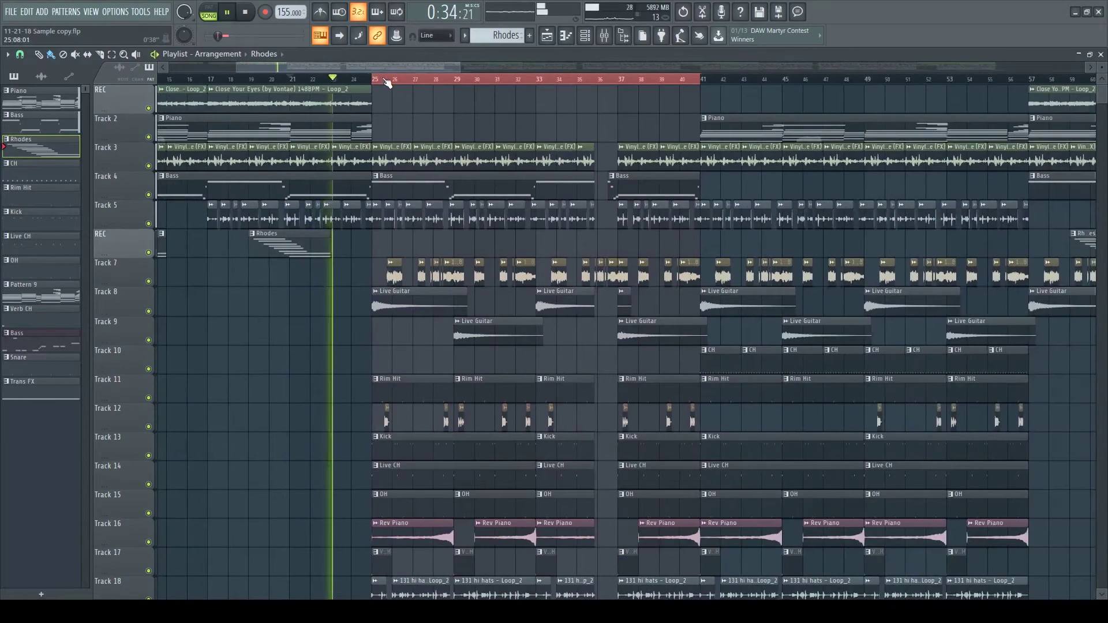
{"action": "scroll", "coordinate": [461, 156], "scroll_direction": "down", "scroll_amount": 3}
{"action": "scroll", "coordinate": [461, 156], "scroll_direction": "up", "scroll_amount": 3}
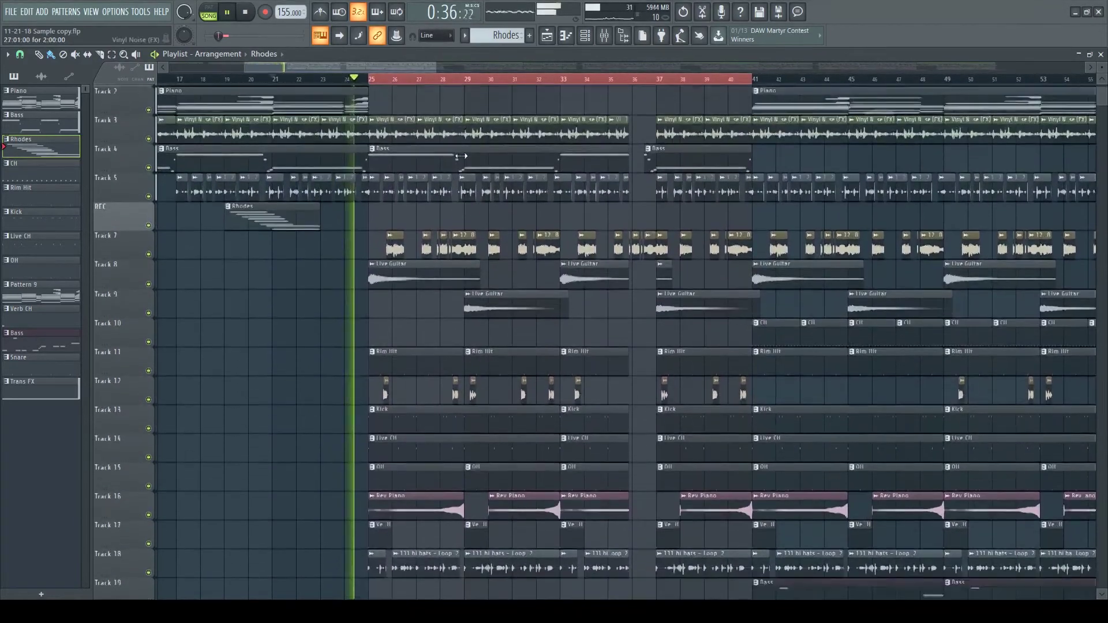
{"action": "scroll", "coordinate": [446, 90], "scroll_direction": "up", "scroll_amount": 1}
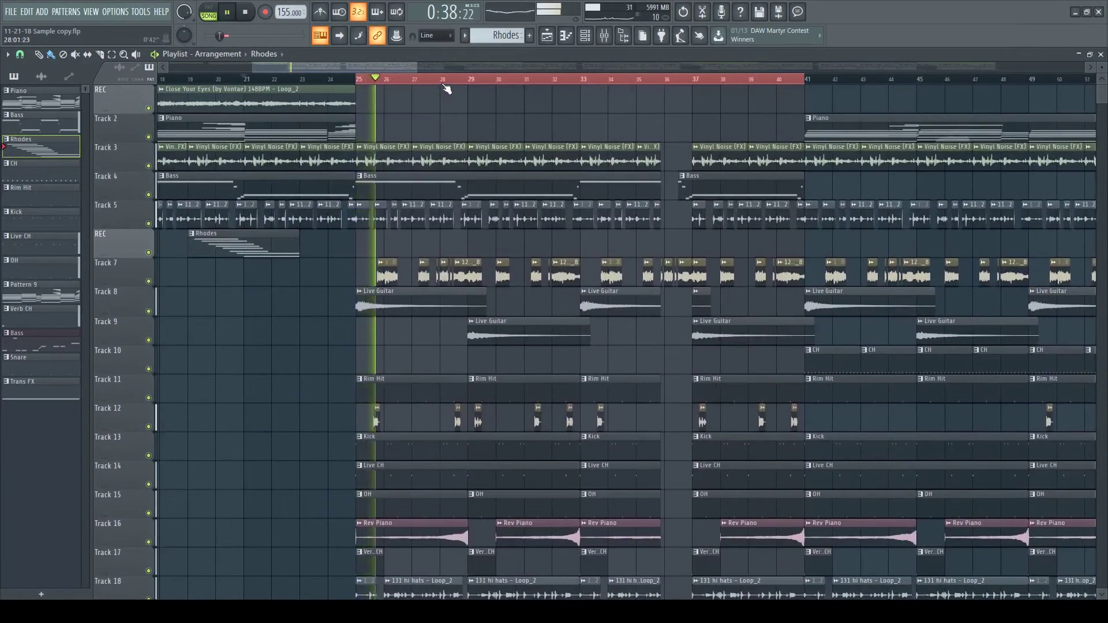
{"action": "scroll", "coordinate": [446, 90], "scroll_direction": "down", "scroll_amount": 1}
{"action": "scroll", "coordinate": [500, 130], "scroll_direction": "down", "scroll_amount": 1}
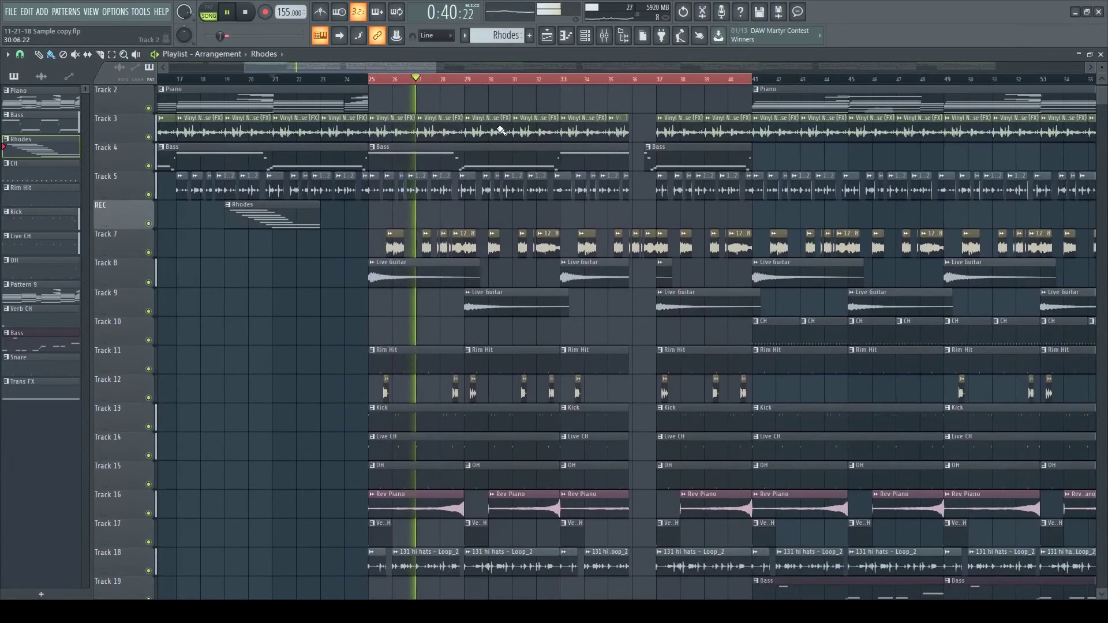
{"action": "left_click_drag", "start_coordinate": [418, 73], "coordinate": [434, 70]}
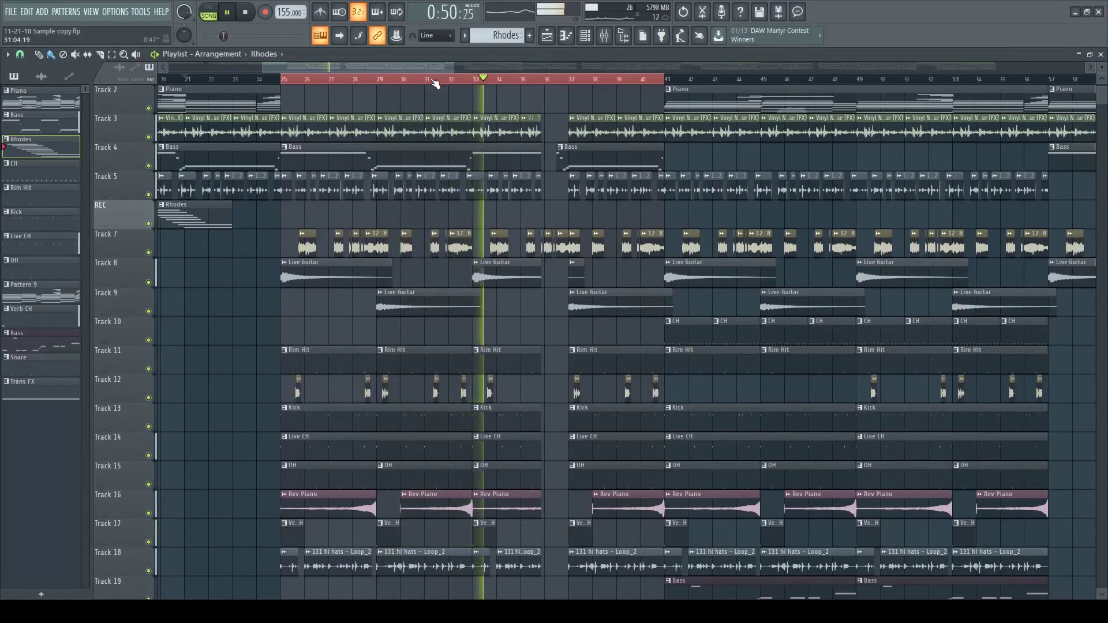
{"action": "scroll", "coordinate": [572, 282], "scroll_direction": "up", "scroll_amount": 1}
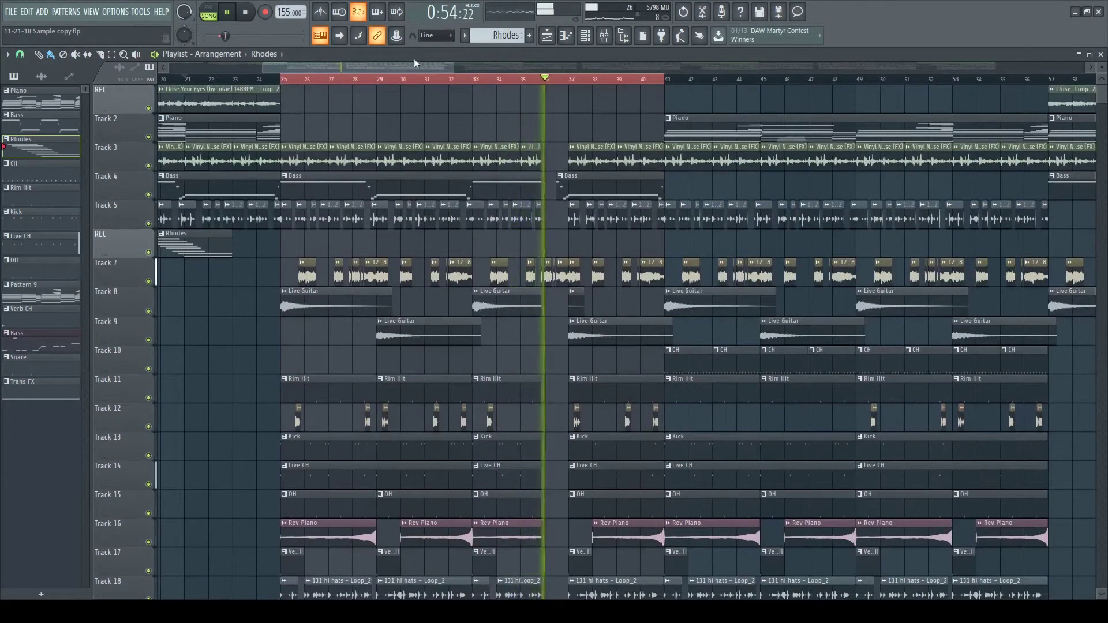
{"action": "scroll", "coordinate": [424, 68], "scroll_direction": "right", "scroll_amount": 4}
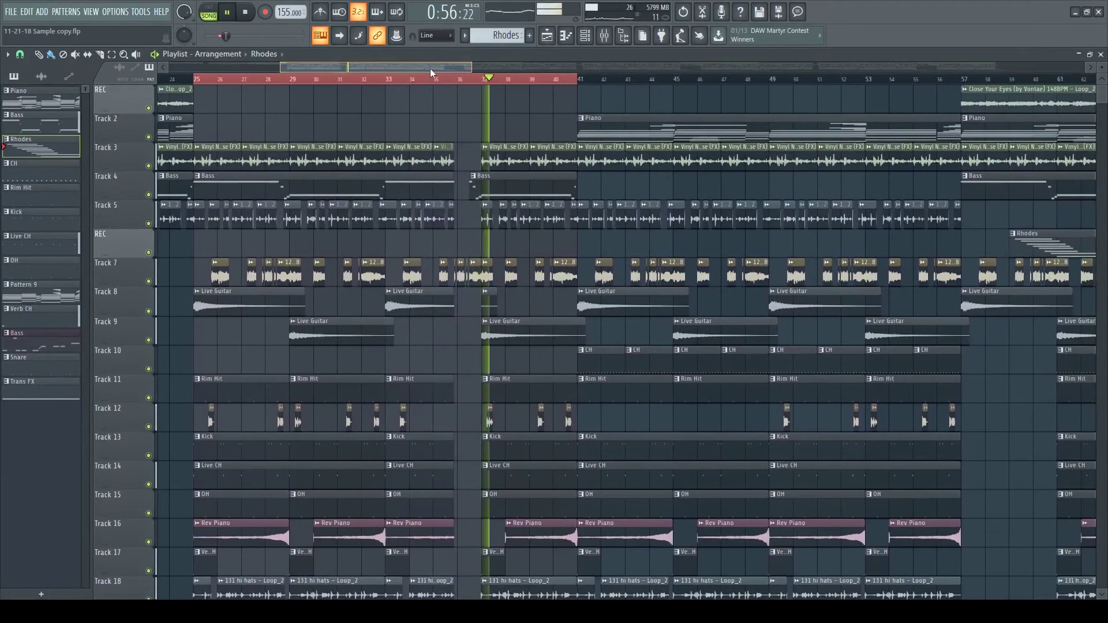
{"action": "scroll", "coordinate": [431, 71], "scroll_direction": "right", "scroll_amount": 6}
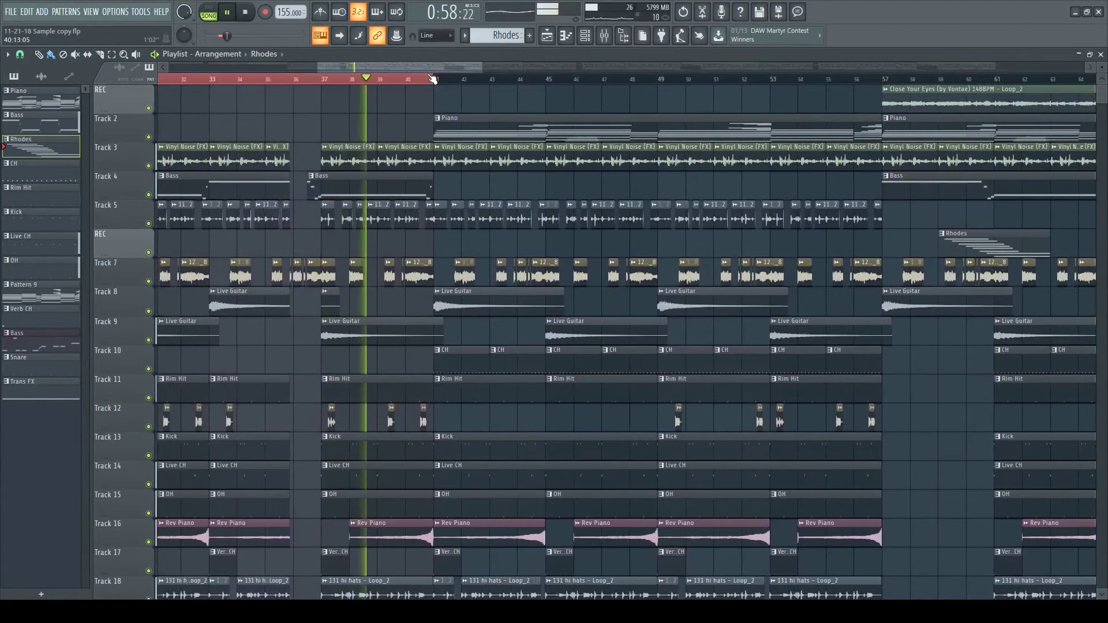
{"action": "scroll", "coordinate": [395, 74], "scroll_direction": "left", "scroll_amount": 3}
{"action": "scroll", "coordinate": [349, 107], "scroll_direction": "down", "scroll_amount": 2}
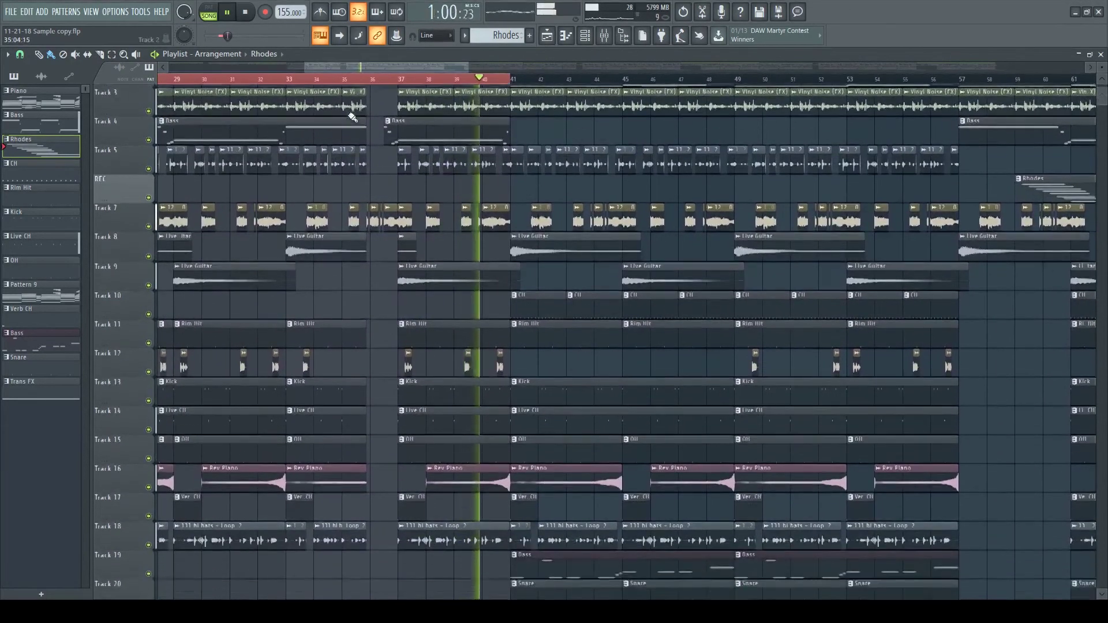
{"action": "scroll", "coordinate": [346, 115], "scroll_direction": "up", "scroll_amount": 2}
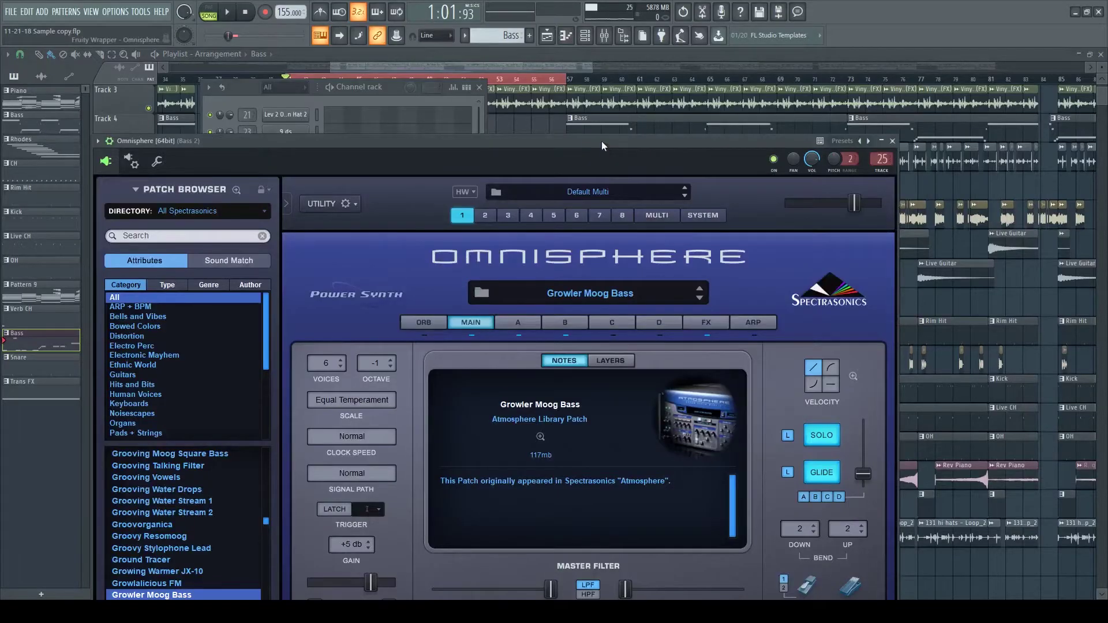
Step: Move the Omnisphere window upward to bring more of the Growler Moog Bass patch into view
{"action": "left_click_drag", "start_coordinate": [601, 141], "coordinate": [486, 106]}
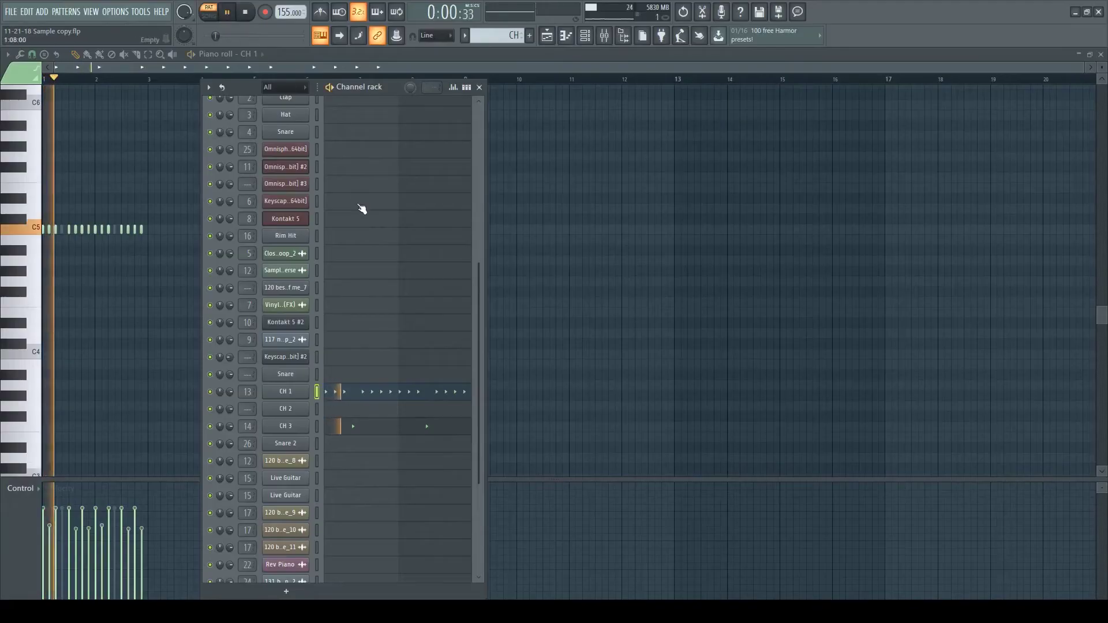
Step: Examine the layering of all tracks in the selected section between bars 41 and 57 during playback
{"action": "scroll", "coordinate": [378, 229], "scroll_direction": "down", "scroll_amount": 3}
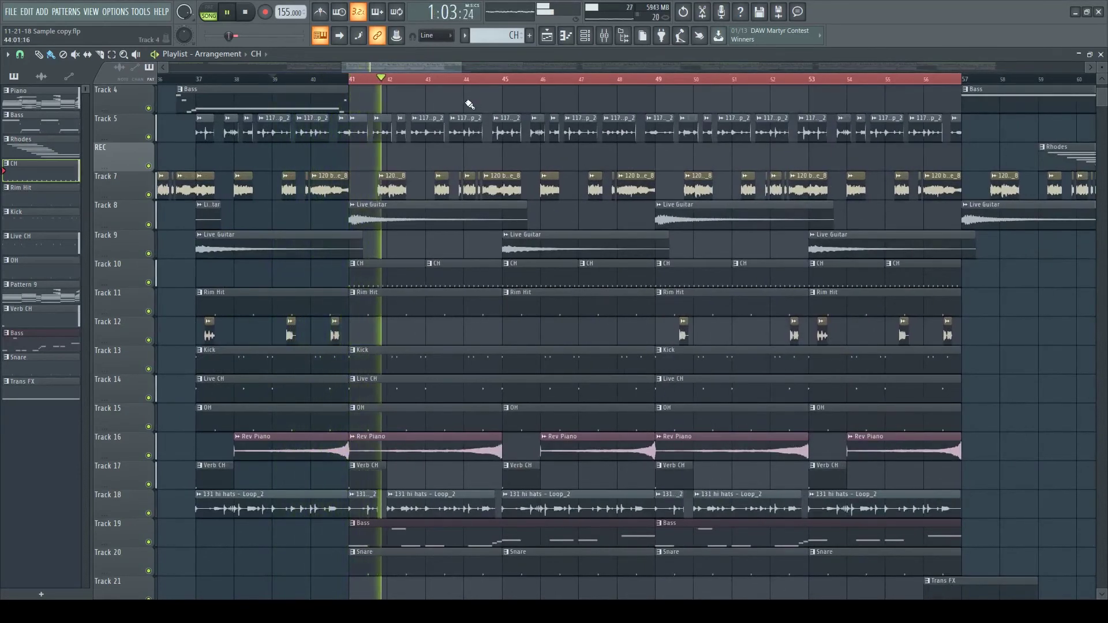
{"action": "scroll", "coordinate": [518, 81], "scroll_direction": "down", "scroll_amount": 2}
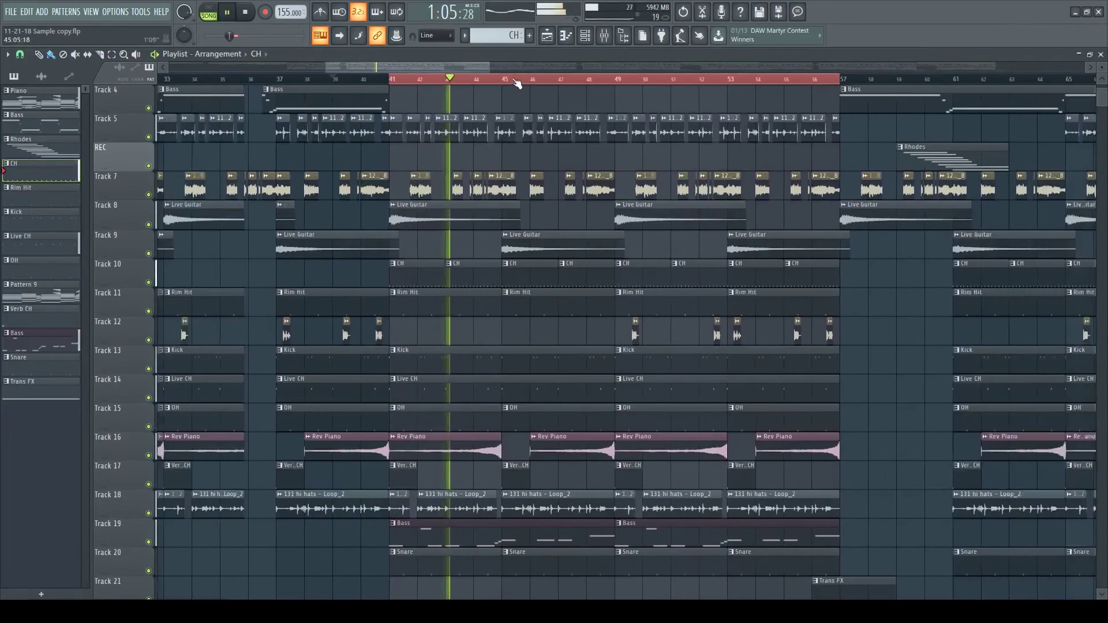
{"action": "scroll", "coordinate": [600, 184], "scroll_direction": "up", "scroll_amount": 3}
{"action": "scroll", "coordinate": [600, 183], "scroll_direction": "down", "scroll_amount": 1}
{"action": "scroll", "coordinate": [1006, 143], "scroll_direction": "down", "scroll_amount": 2}
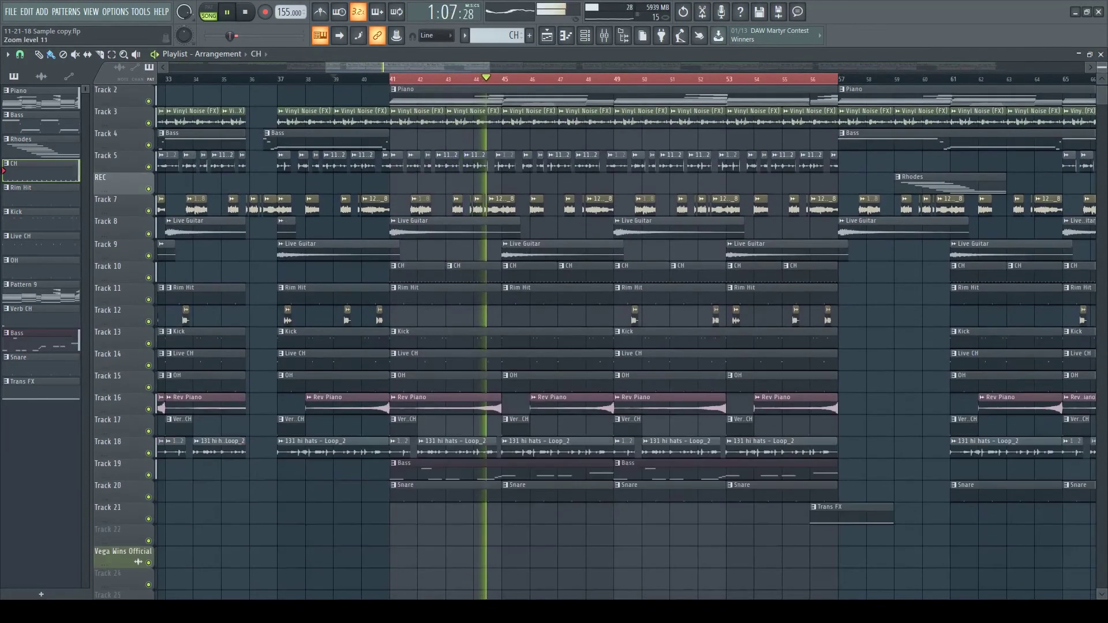
{"action": "scroll", "coordinate": [1006, 143], "scroll_direction": "up", "scroll_amount": 1}
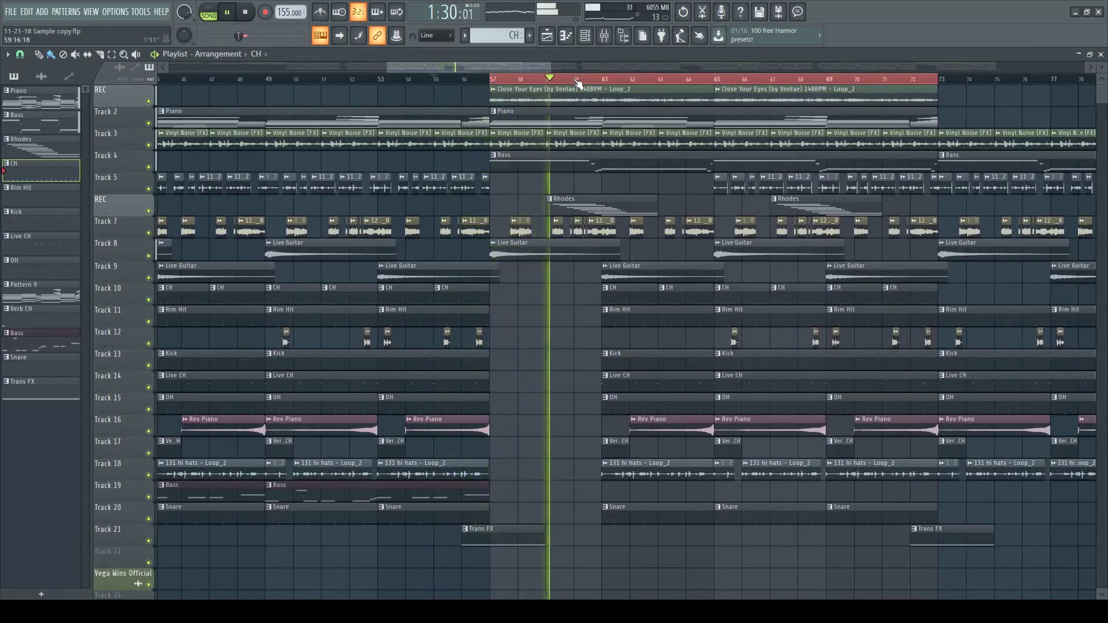
Step: Follow the playback through the selected section between bars 57 and 73 and examine which clips enter
{"action": "left_click_drag", "start_coordinate": [507, 70], "coordinate": [546, 68]}
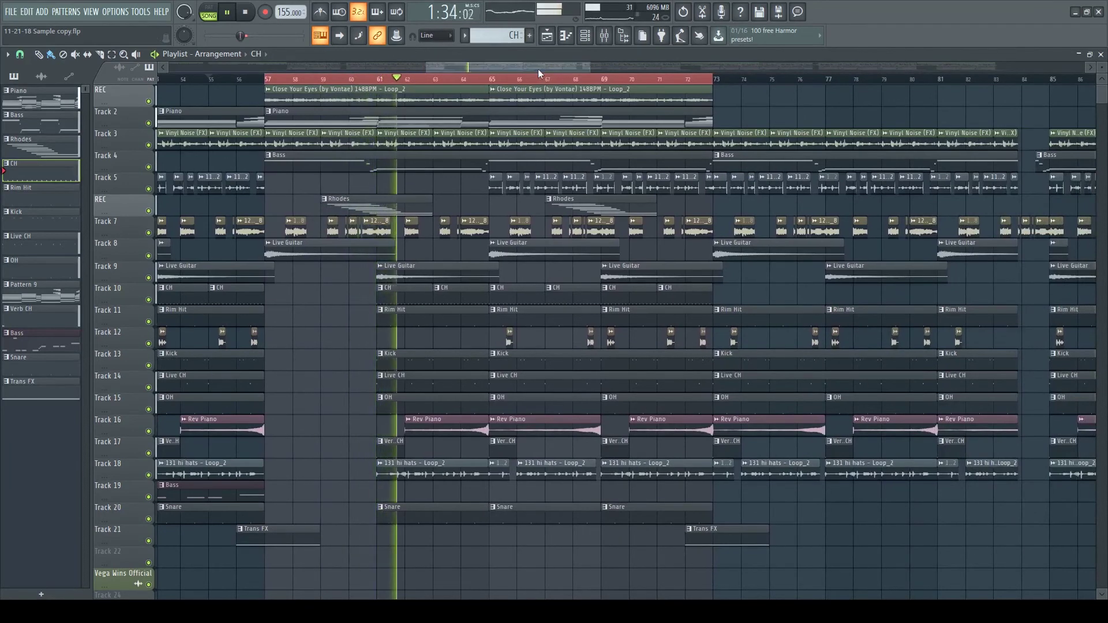
{"action": "scroll", "coordinate": [540, 82], "scroll_direction": "down", "scroll_amount": 1}
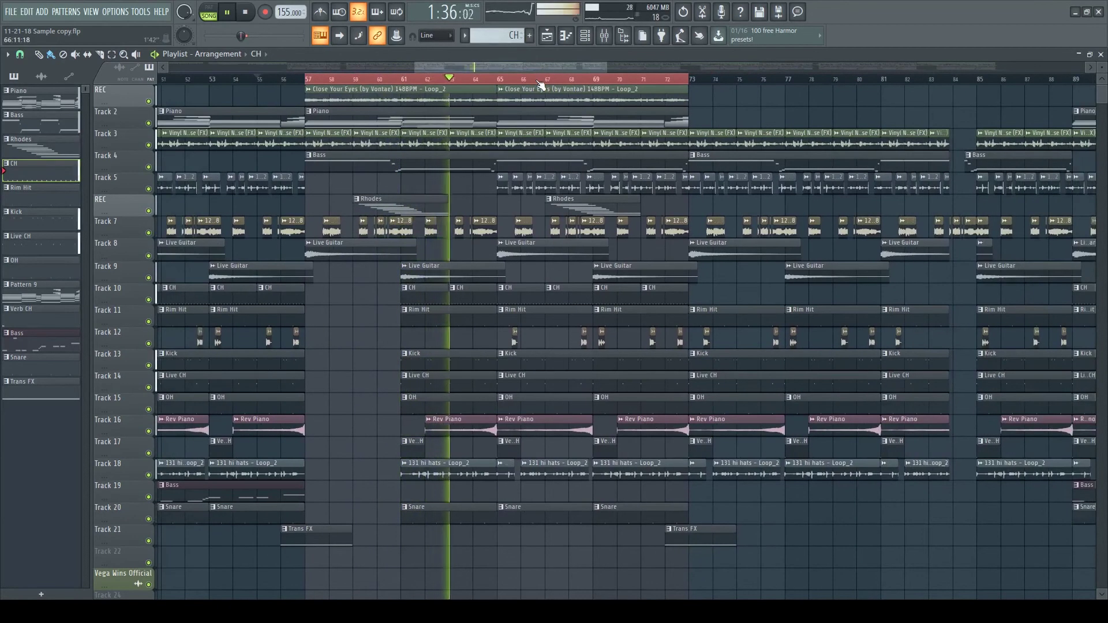
{"action": "left_click_drag", "start_coordinate": [537, 68], "coordinate": [549, 68]}
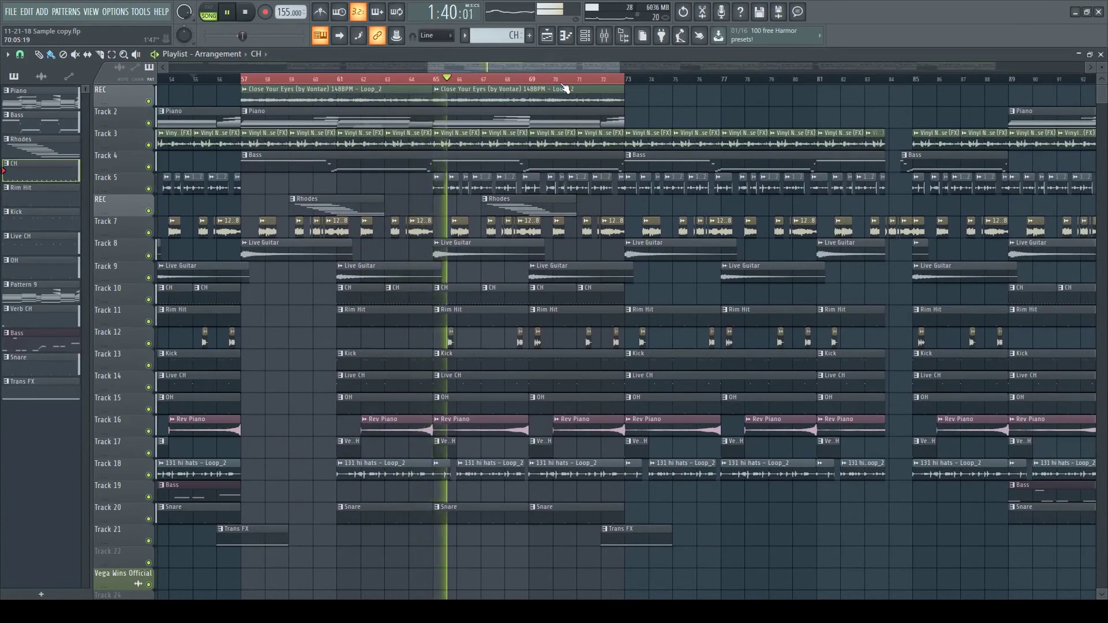
{"action": "scroll", "coordinate": [565, 86], "scroll_direction": "down", "scroll_amount": 1}
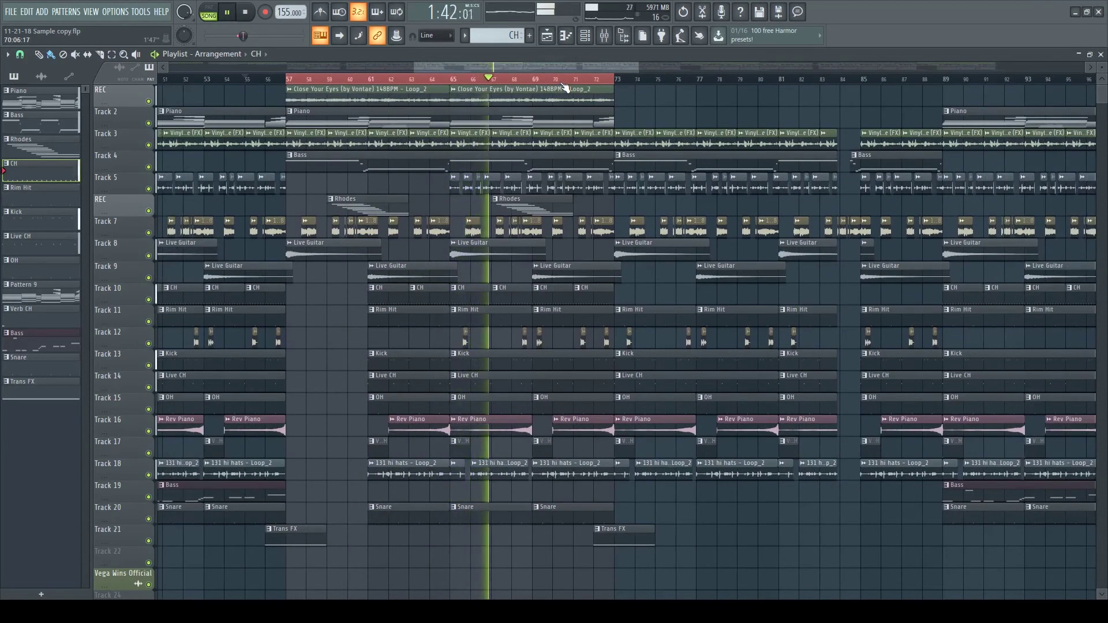
{"action": "scroll", "coordinate": [565, 87], "scroll_direction": "down", "scroll_amount": 1}
{"action": "left_click_drag", "start_coordinate": [560, 67], "coordinate": [580, 66]}
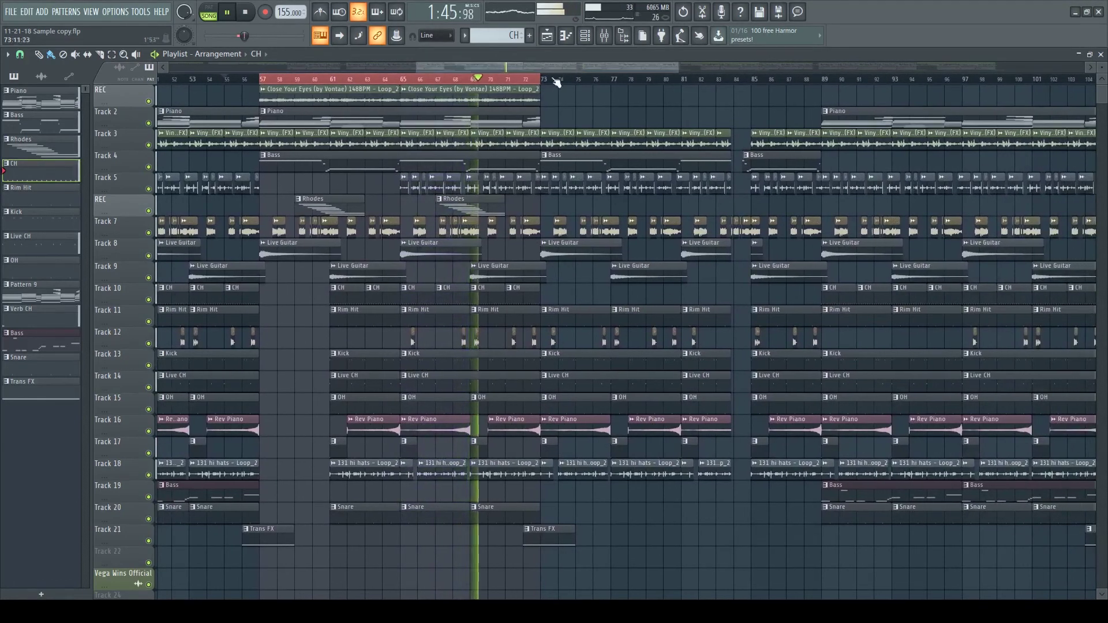
Step: Clear the time selection between bars 57 and 73 and follow the playback into the section starting at bar 73
{"action": "left_click", "coordinate": [263, 81]}
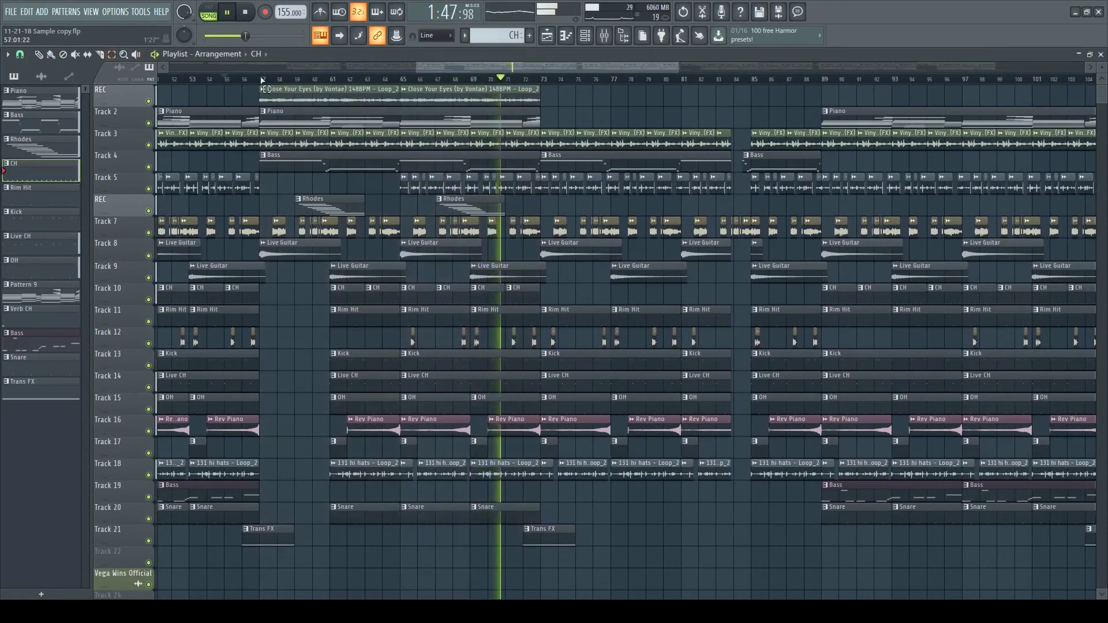
{"action": "left_click_drag", "start_coordinate": [579, 68], "coordinate": [621, 68]}
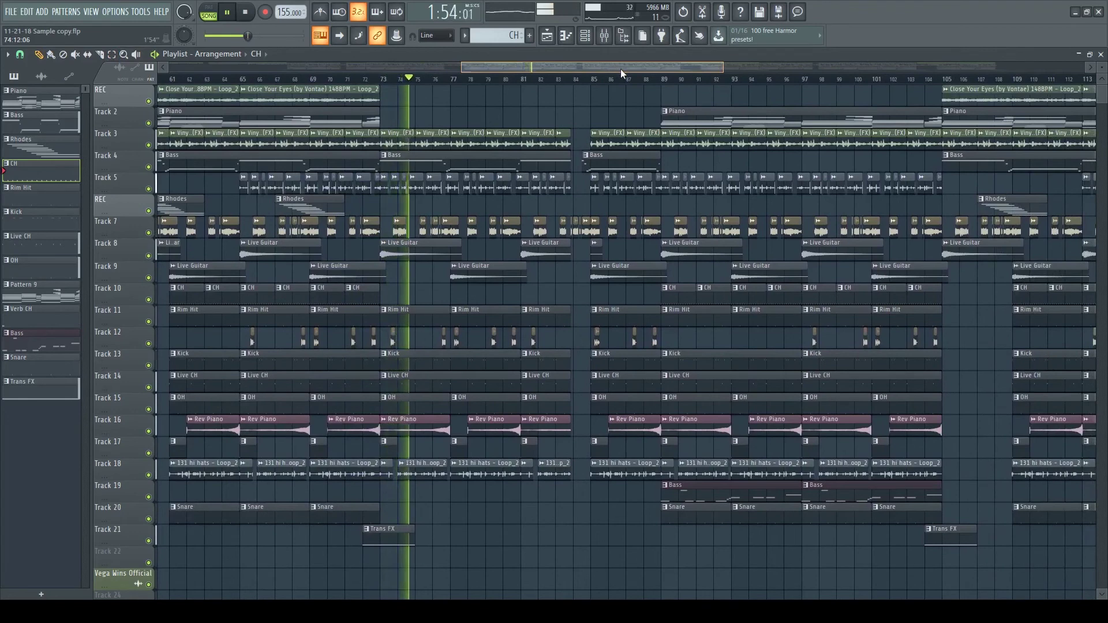
{"action": "scroll", "coordinate": [505, 81], "scroll_direction": "up", "scroll_amount": 3}
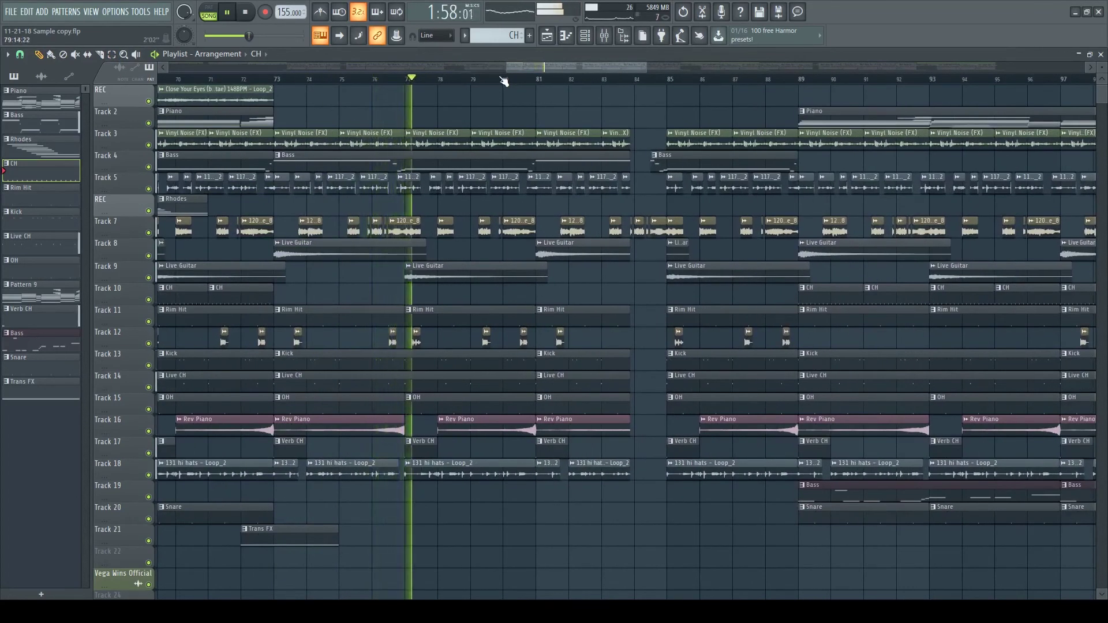
{"action": "scroll", "coordinate": [504, 81], "scroll_direction": "down", "scroll_amount": 2}
{"action": "left_click_drag", "start_coordinate": [519, 67], "coordinate": [536, 66]}
{"action": "left_click_drag", "start_coordinate": [537, 67], "coordinate": [543, 67]}
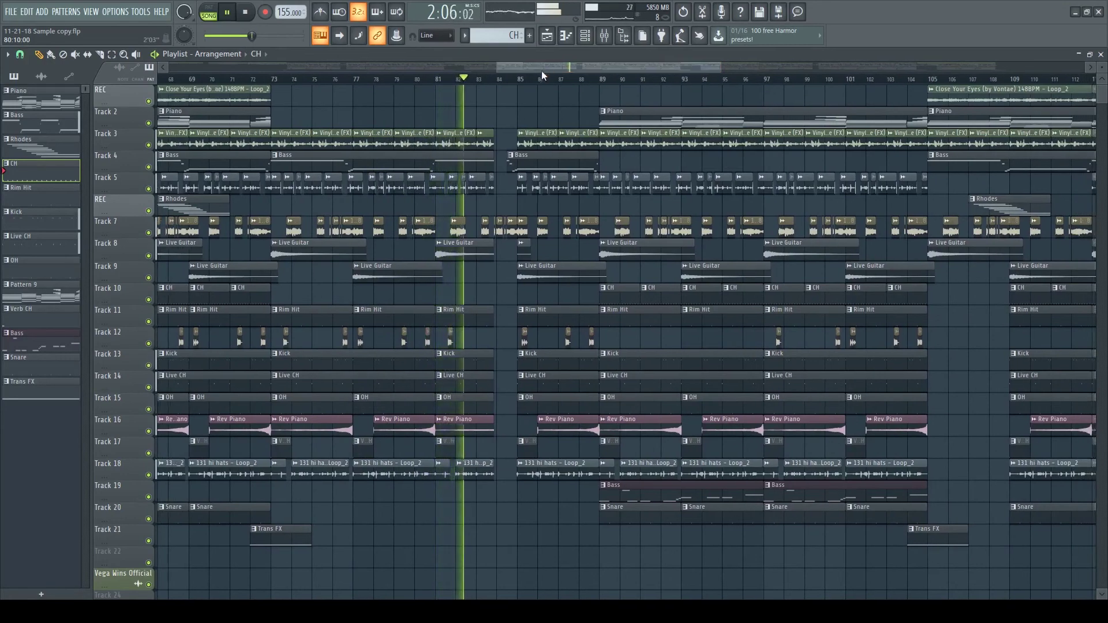